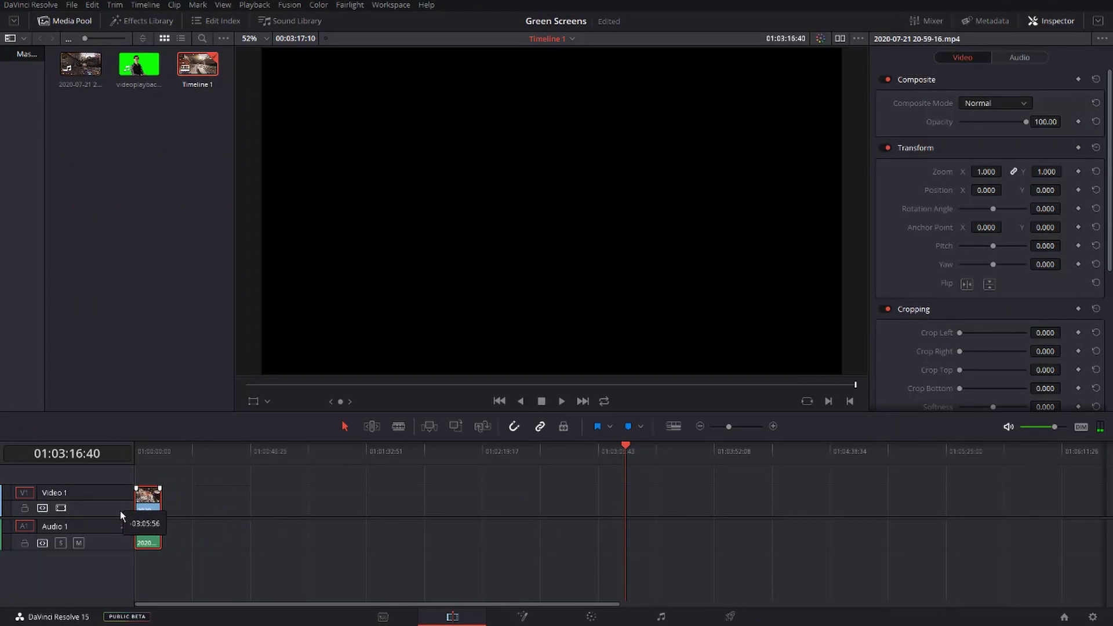
Place the green-screen clip on the timeline right after the gameplay clip, with the playhead on it.
left_click_drag(142, 68, 165, 503)
left_click(167, 448)
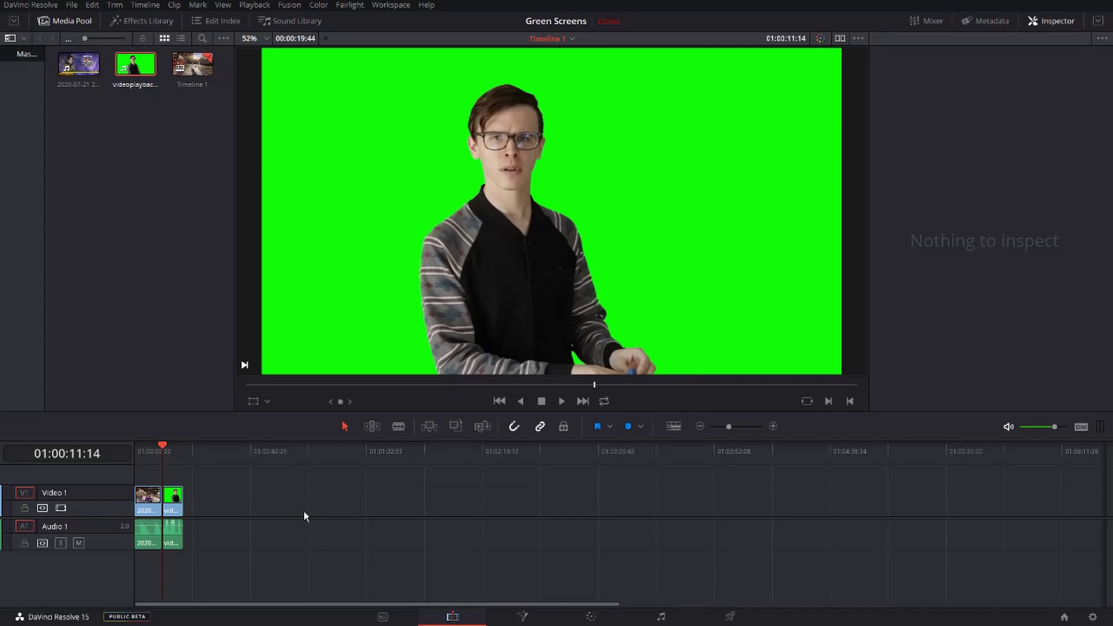
Convert the green-screen timeline clip into a new Fusion clip and select it.
left_click(177, 506)
right_click(177, 506)
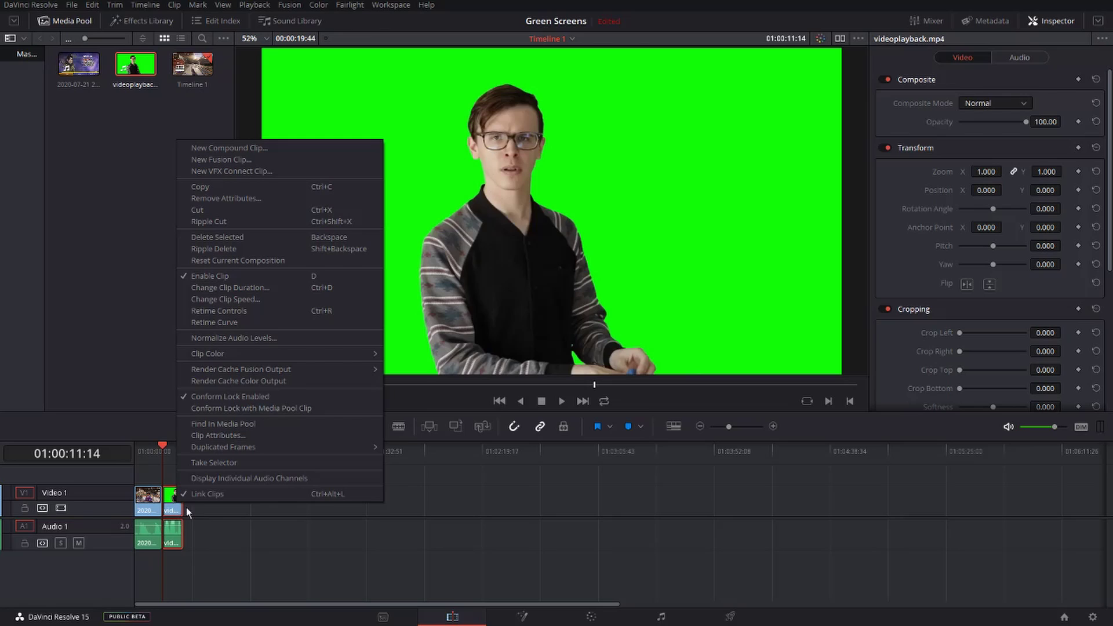
left_click(262, 161)
left_click(172, 510)
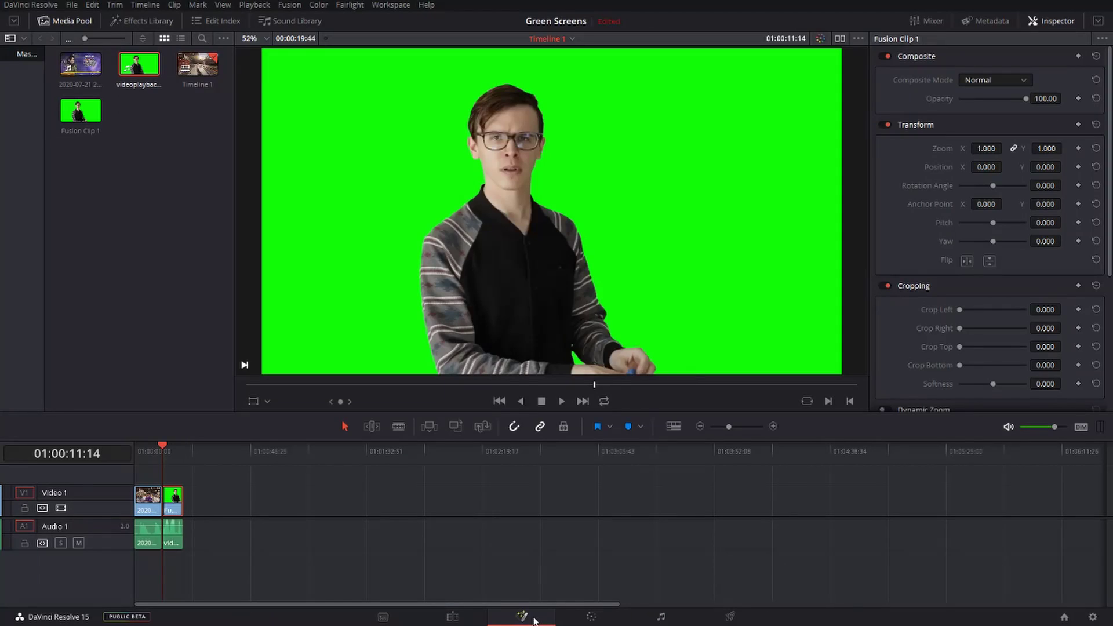
Open Fusion Clip 1 on the Fusion page with MediaIn1 in the left viewer.
left_click(600, 600)
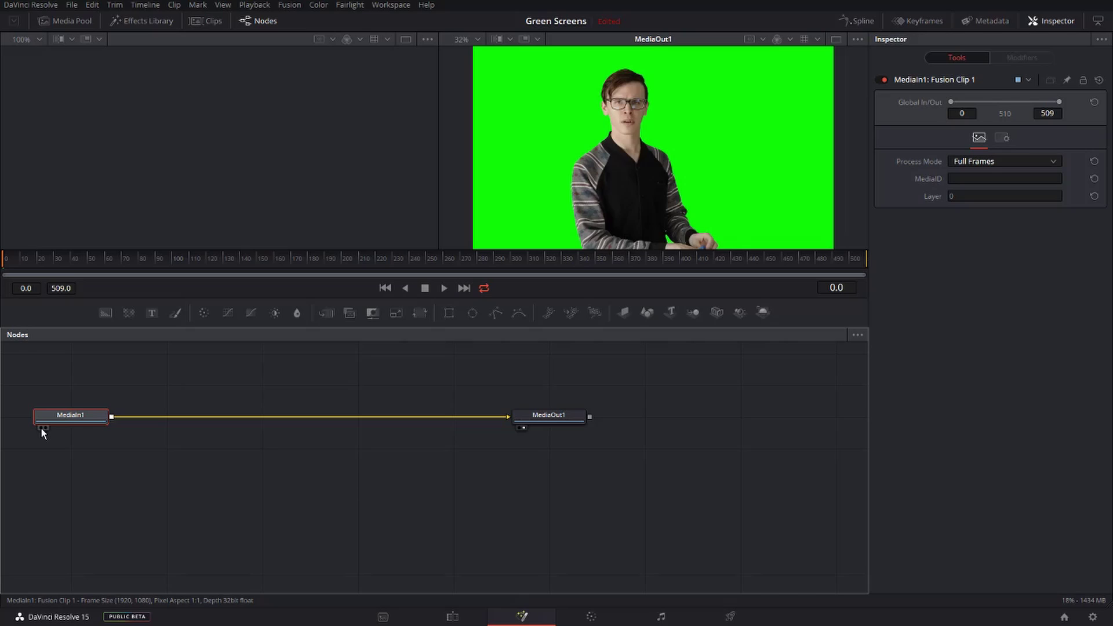
left_click(42, 429)
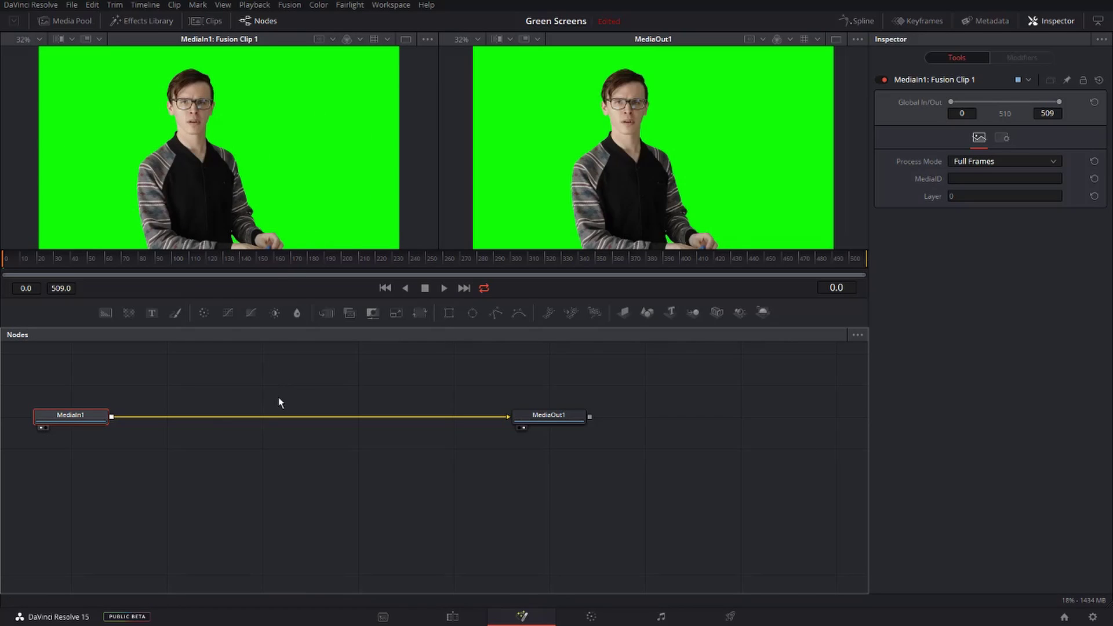
Insert an Ultra Keyer node between MediaIn1 and MediaOut1.
key("shift+space")
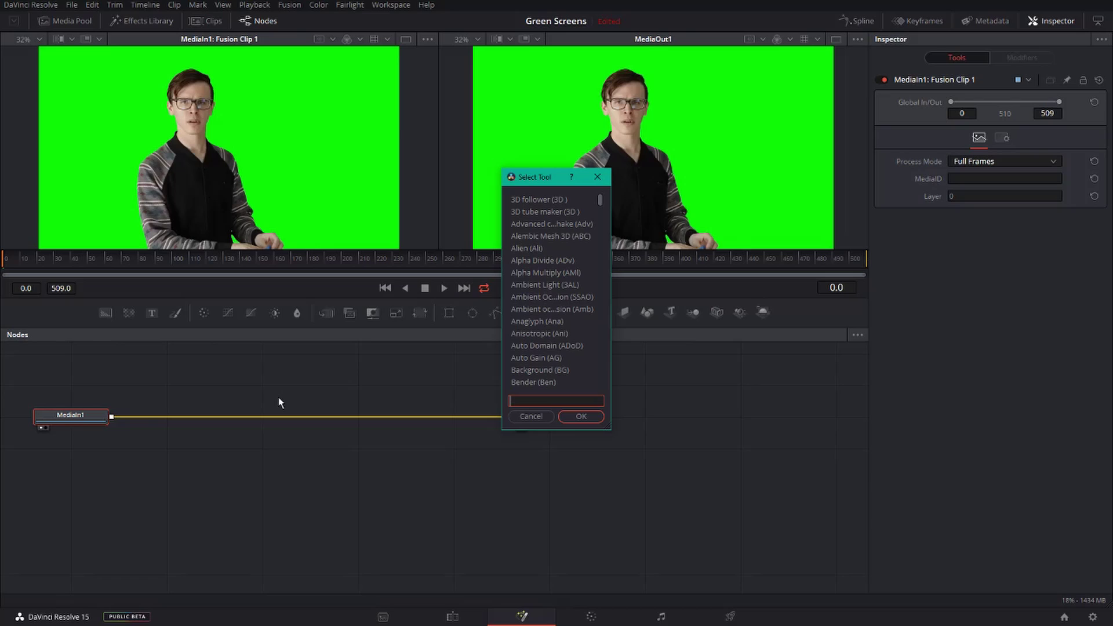
type("ult")
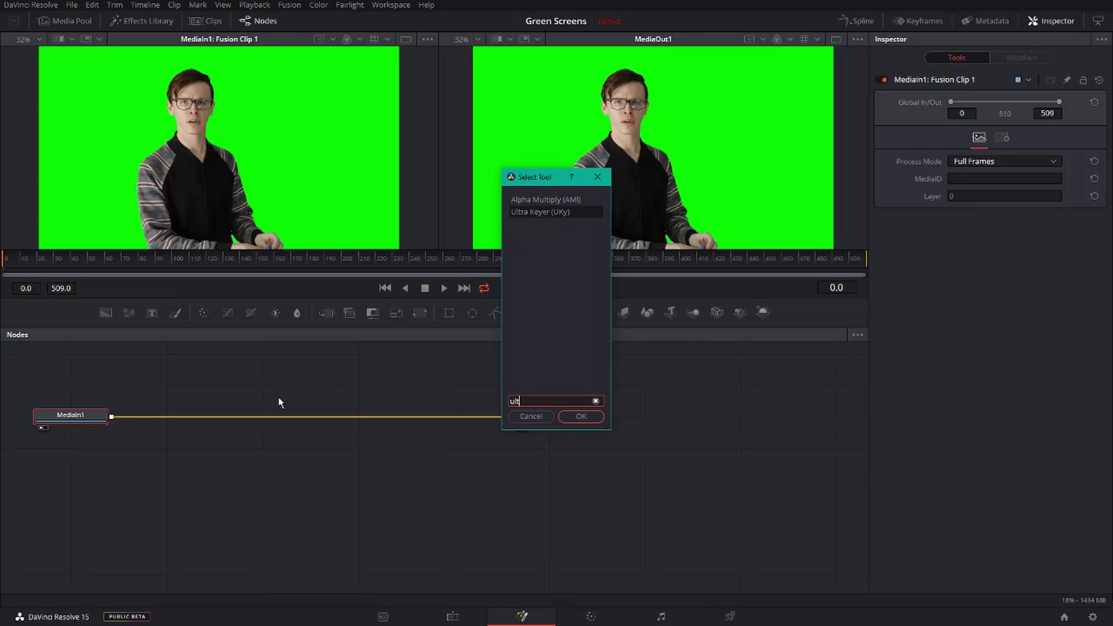
left_click(558, 213)
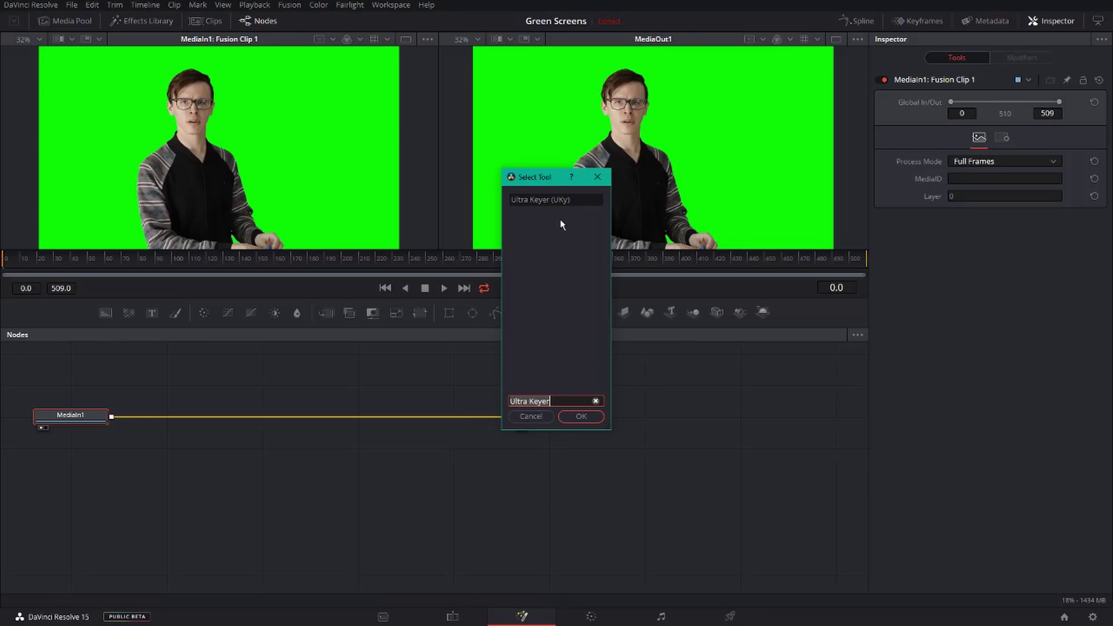
left_click(588, 415)
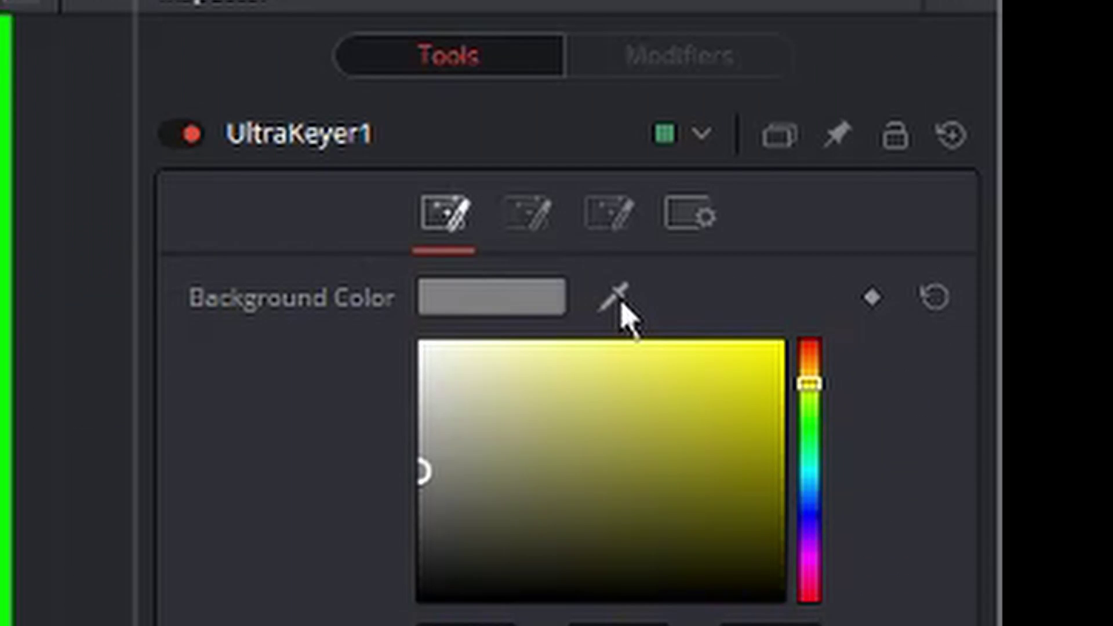
Key out the green backdrop and set Background Correction to 0.118.
left_click_drag(623, 313, 666, 141)
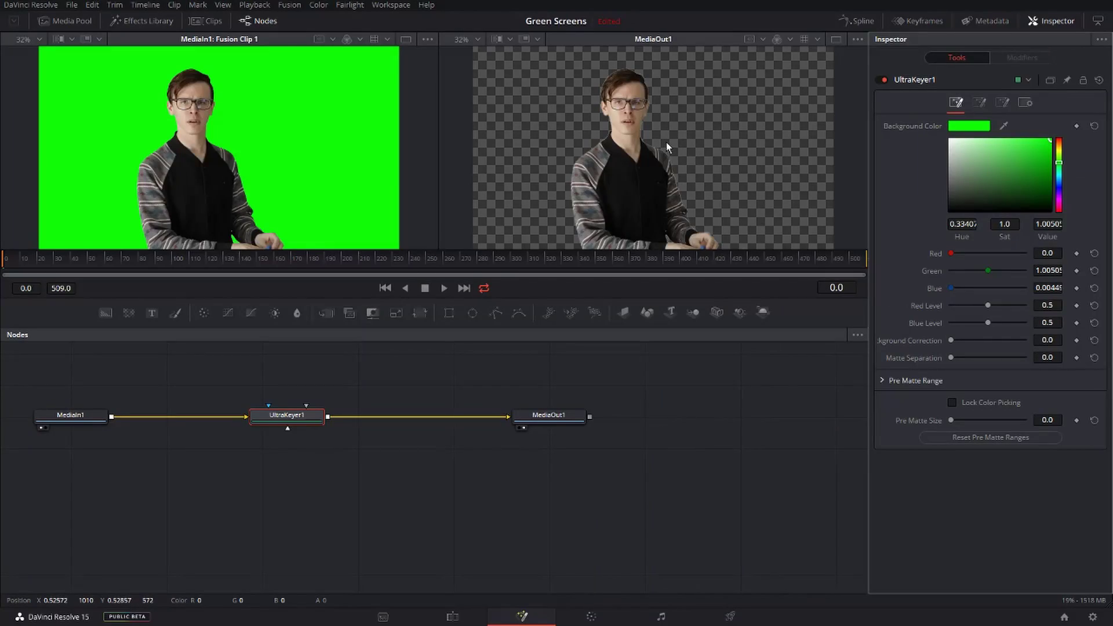
scroll(671, 166, "up", 5)
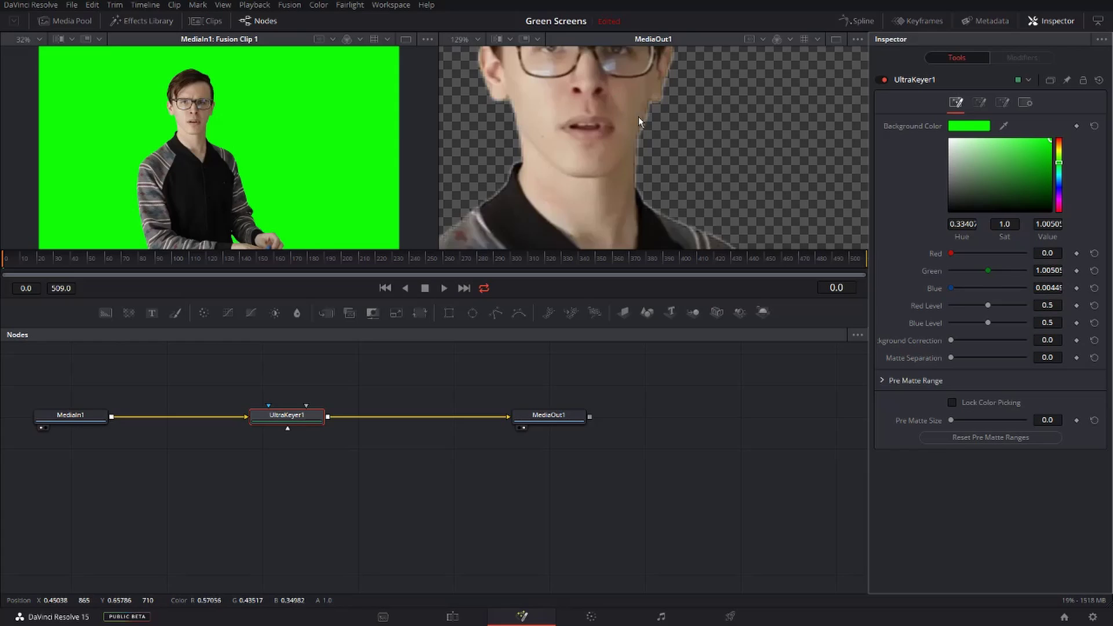
scroll(652, 165, "down", 5)
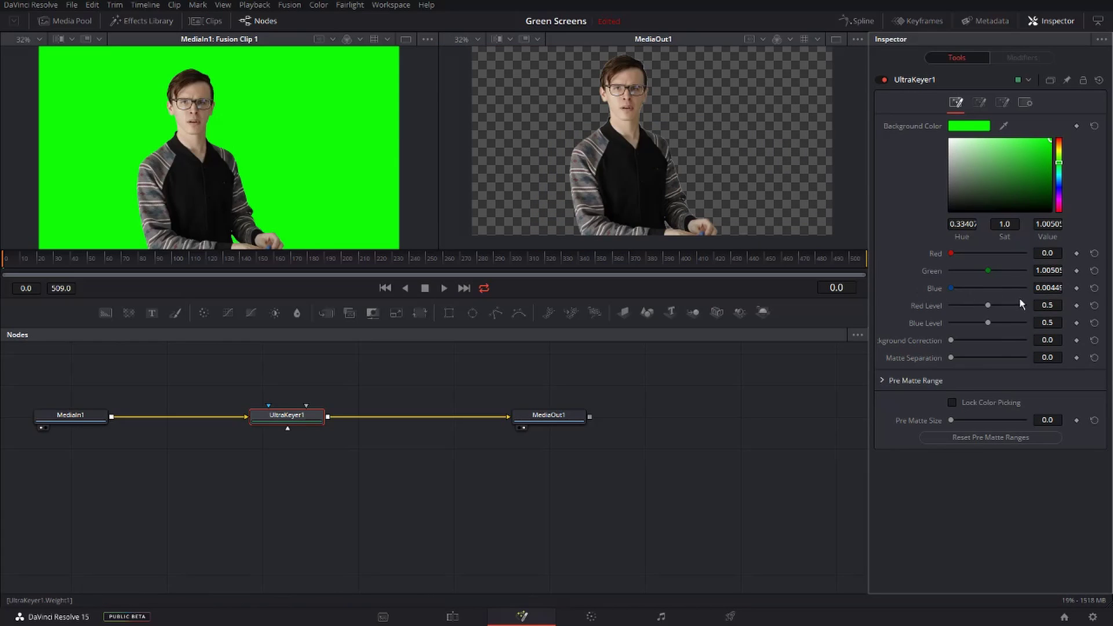
left_click_drag(951, 339, 960, 340)
On the Edit page, move Fusion Clip 1 above the gameplay track and park the playhead near ten seconds.
left_click(479, 615)
left_click(167, 488)
left_click_drag(168, 488, 148, 474)
left_click(143, 451)
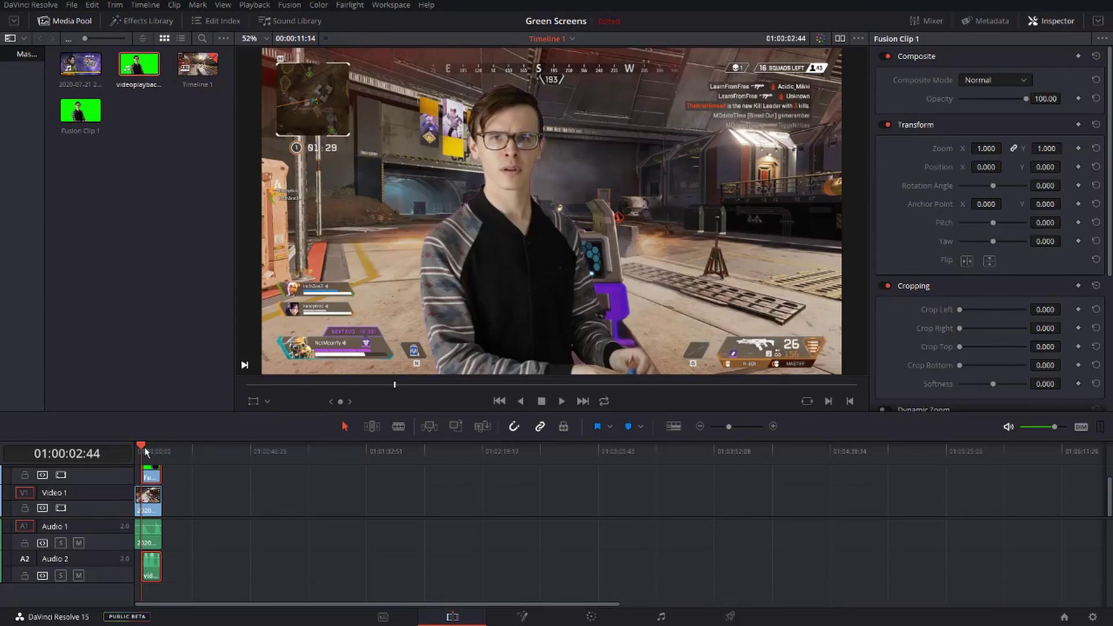
left_click(157, 452)
left_click(145, 450)
left_click(161, 452)
left_click_drag(152, 475, 217, 499)
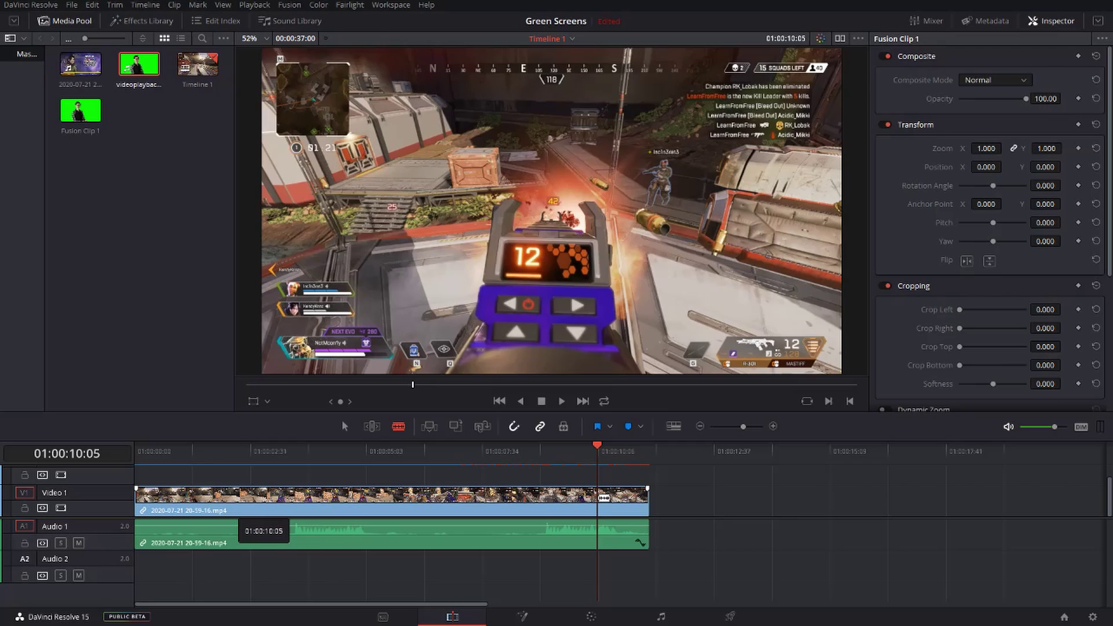
Blade the gameplay clip at the playhead and step forward one frame.
left_click(604, 498)
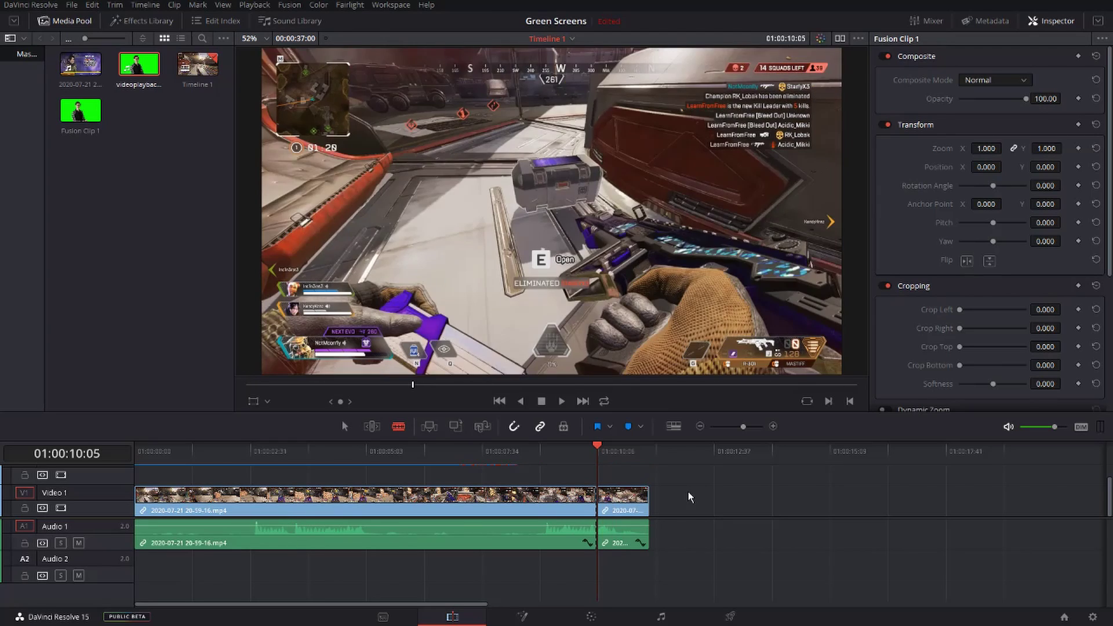
key("Right")
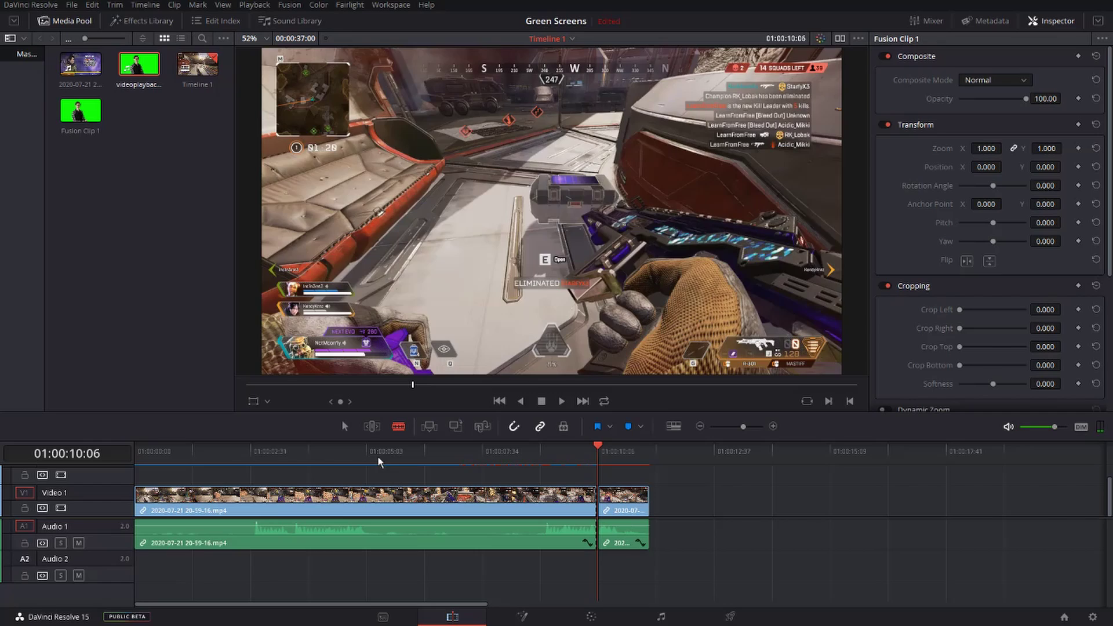
left_click_drag(748, 429, 765, 427)
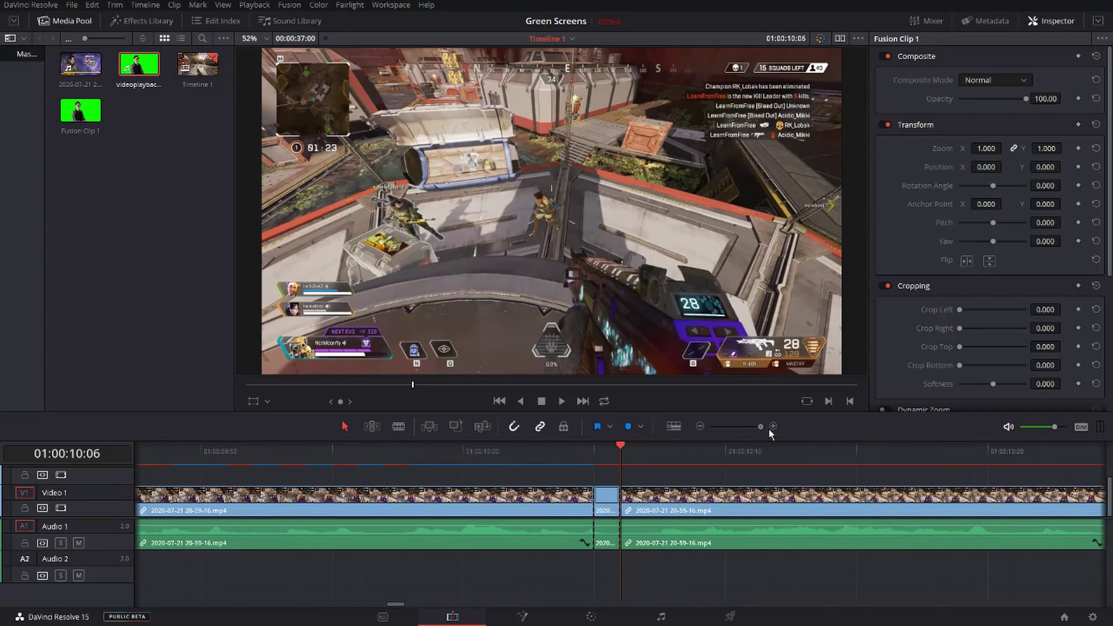
Make the short middle clip a freeze frame and push the following clip right, leaving a gap.
left_click(606, 508)
right_click(606, 506)
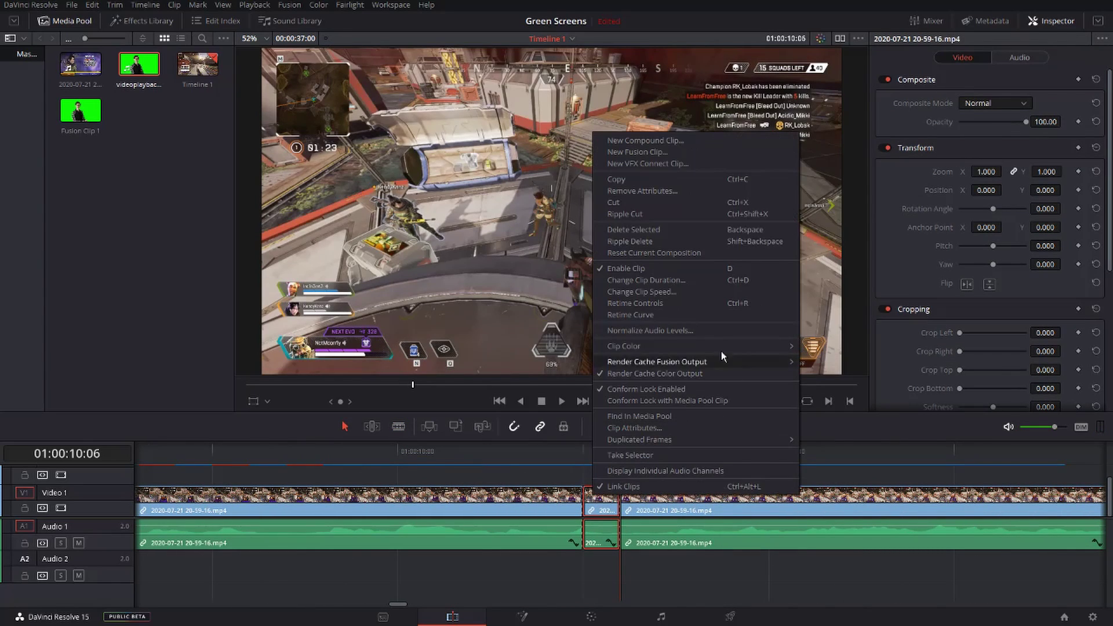
left_click(678, 292)
left_click(650, 372)
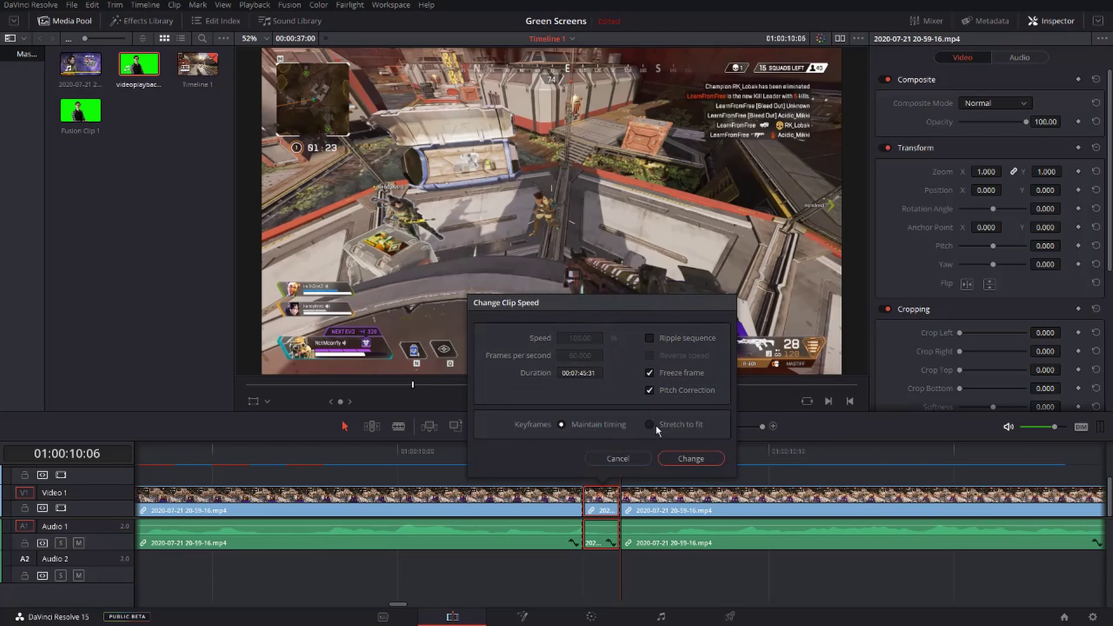
left_click(691, 459)
left_click_drag(762, 426, 754, 426)
left_click_drag(673, 505, 748, 504)
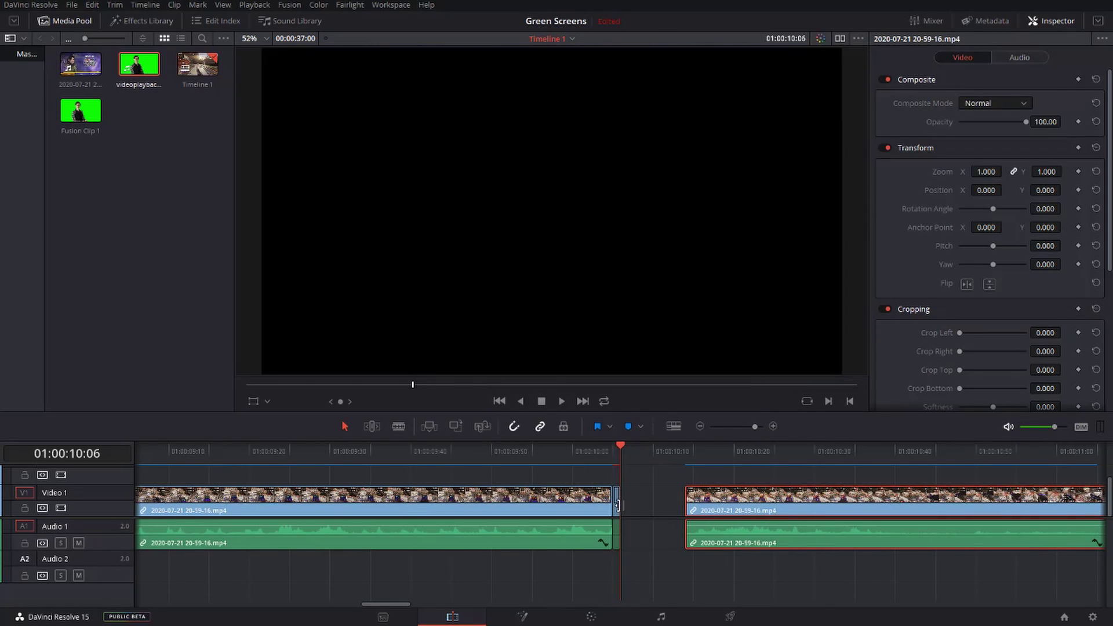
Extend the freeze frame into the gap, moving the following clip further right.
left_click_drag(619, 504, 684, 505)
left_click_drag(747, 429, 742, 430)
left_click_drag(604, 504, 703, 504)
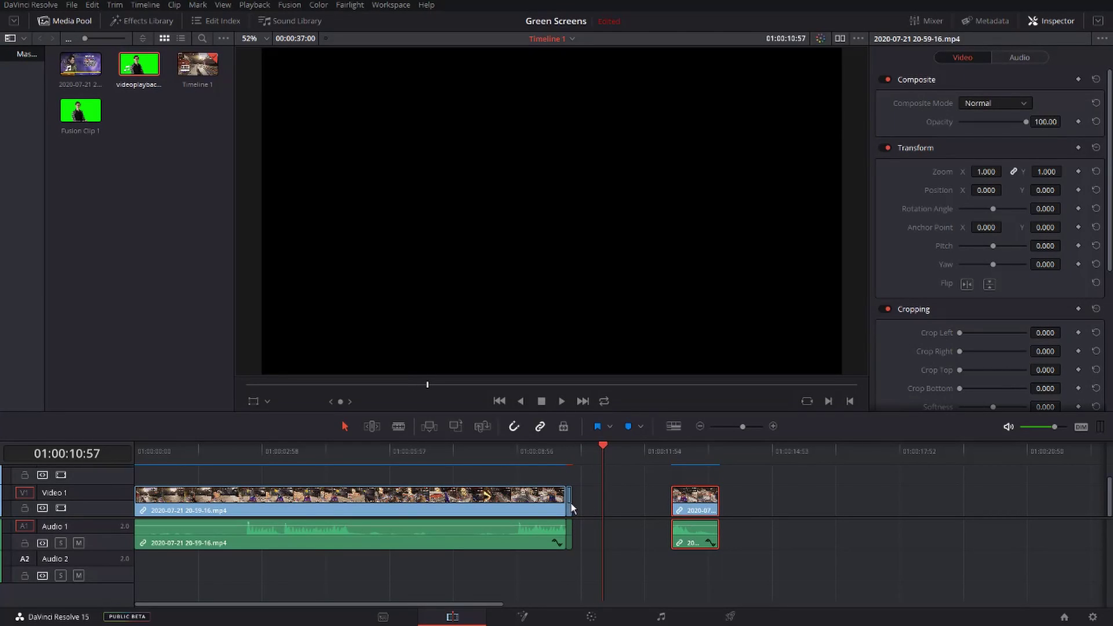
left_click_drag(574, 506, 629, 503)
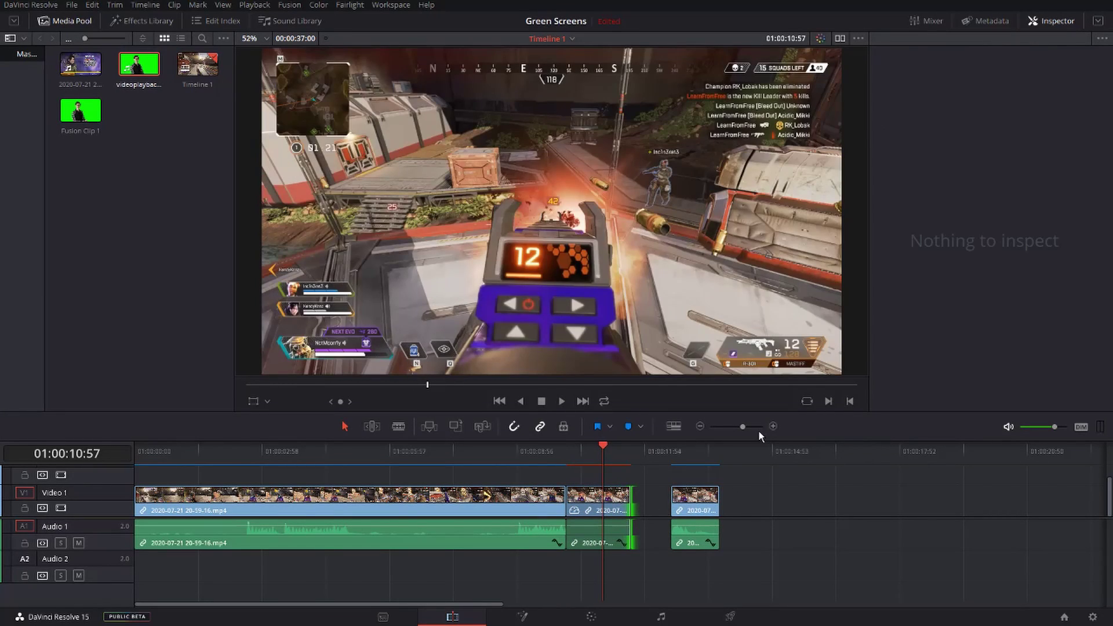
Put Fusion Clip 1 on the track above the freeze frame, rearrange the short clip, return to 10:05.
left_click_drag(742, 429, 739, 427)
left_click_drag(804, 505, 615, 504)
left_click_drag(380, 503, 531, 503)
left_click_drag(615, 515, 544, 515)
left_click(476, 480)
left_click_drag(367, 449, 350, 449)
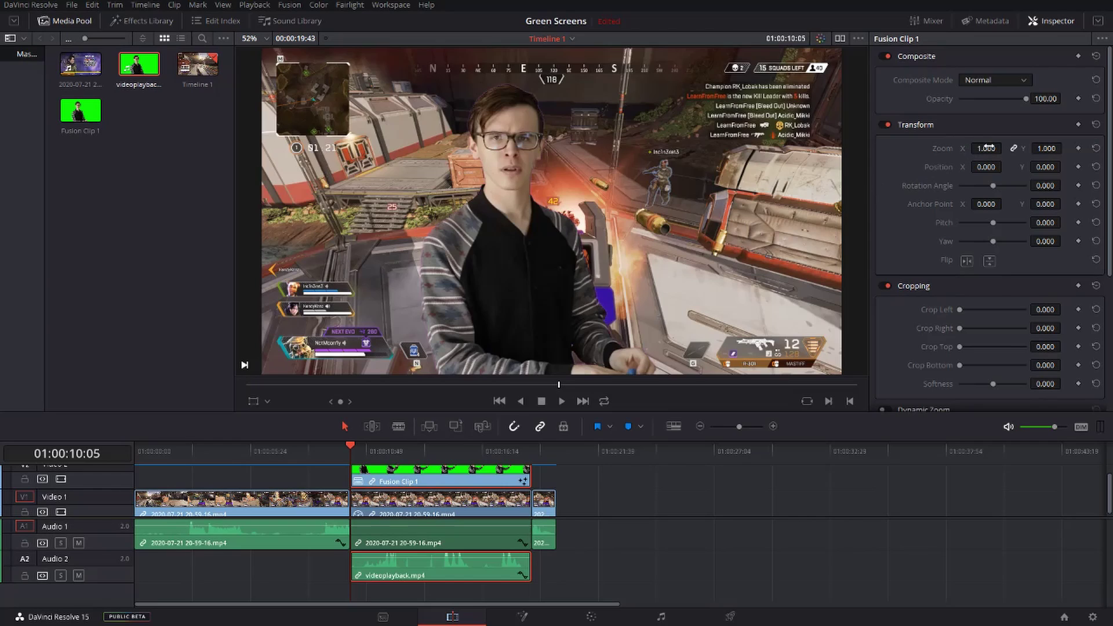
Scale Fusion Clip 1 to 0.770 at X -207, Y -139, then scrub to preview.
left_click_drag(986, 149, 957, 167)
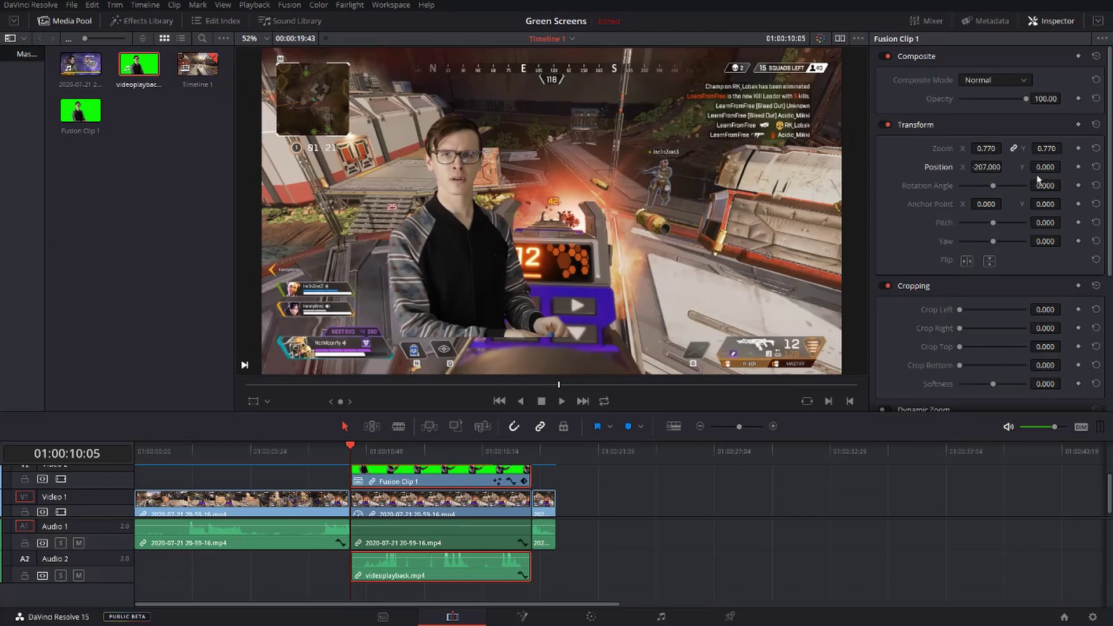
mouse_move(1044, 167)
left_mouse_down()
mouse_move(1064, 167)
mouse_move(1045, 170)
left_mouse_up()
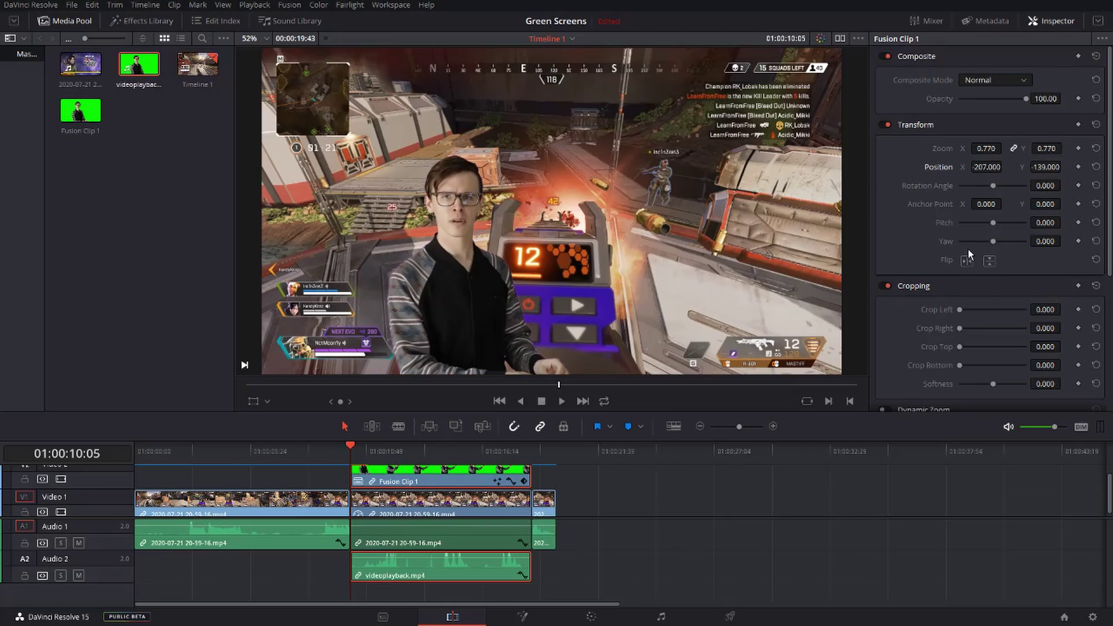
left_click_drag(353, 454, 460, 449)
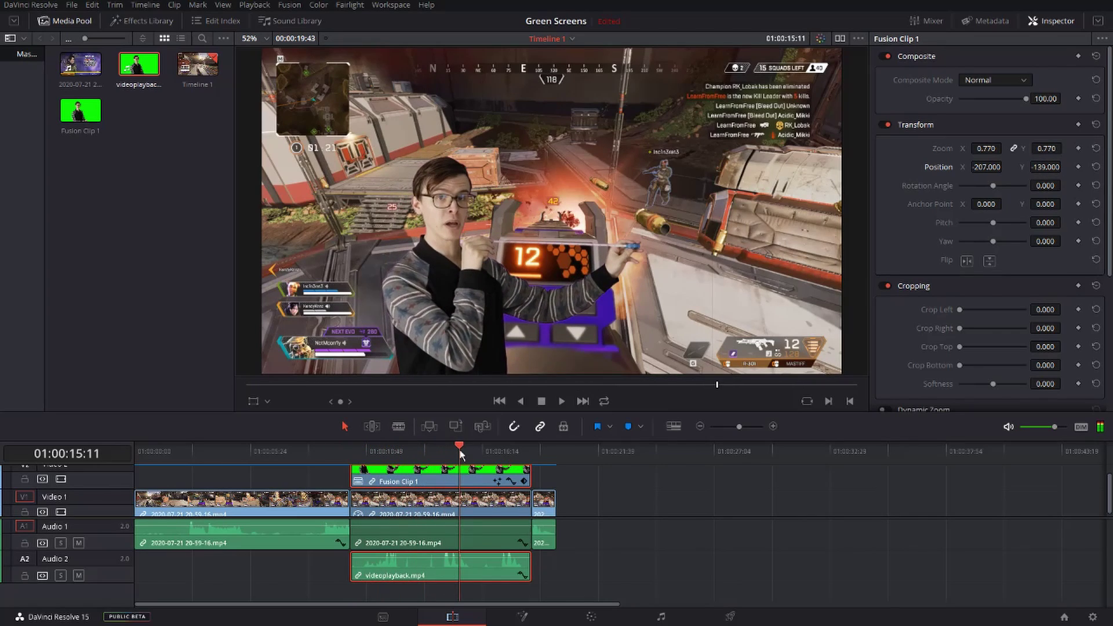
Zoom the frozen gameplay onto the 42 damage number; set the presenter to 1.320 at X -274, Y -28.
left_click(381, 502)
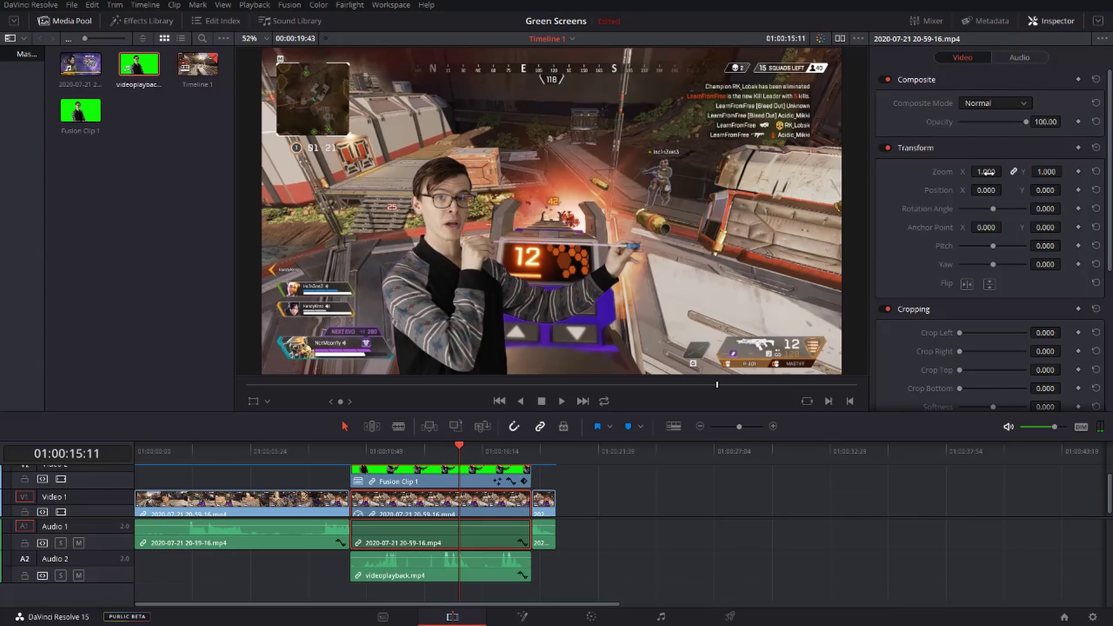
left_click_drag(986, 172, 1005, 171)
left_click(413, 480)
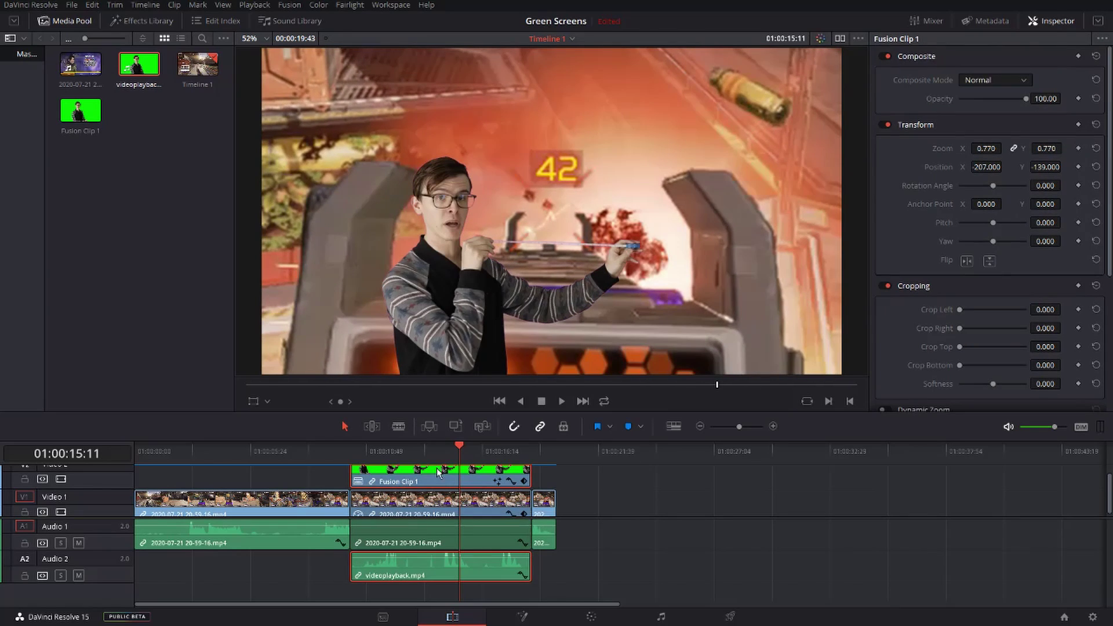
left_click_drag(986, 148, 1064, 166)
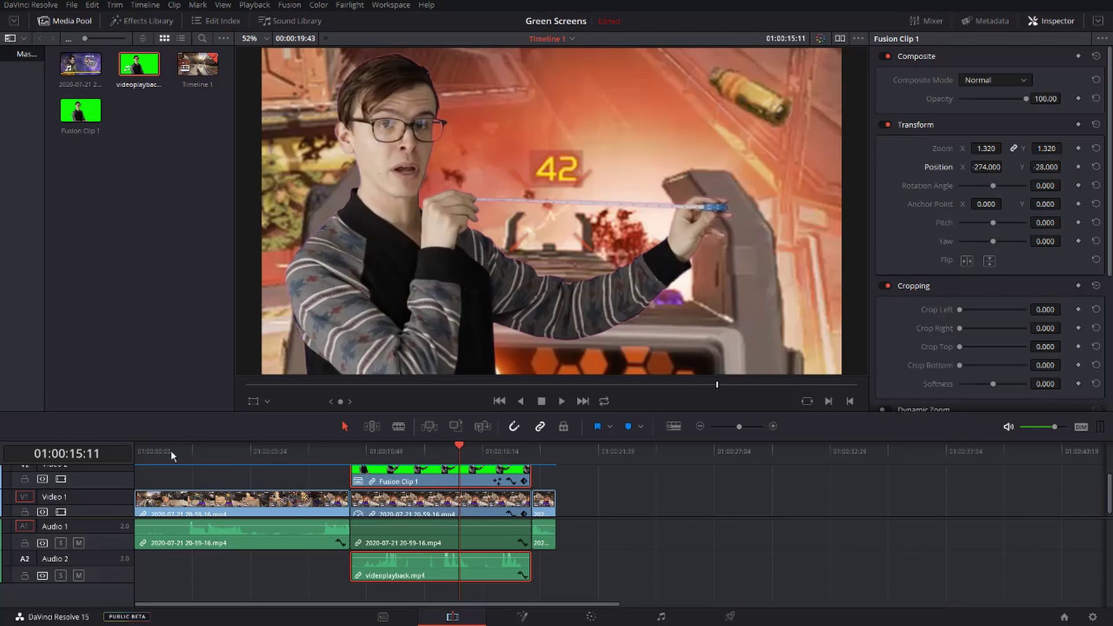
left_click(150, 451)
left_click(625, 487)
key("Up")
key("Up")
key("Up")
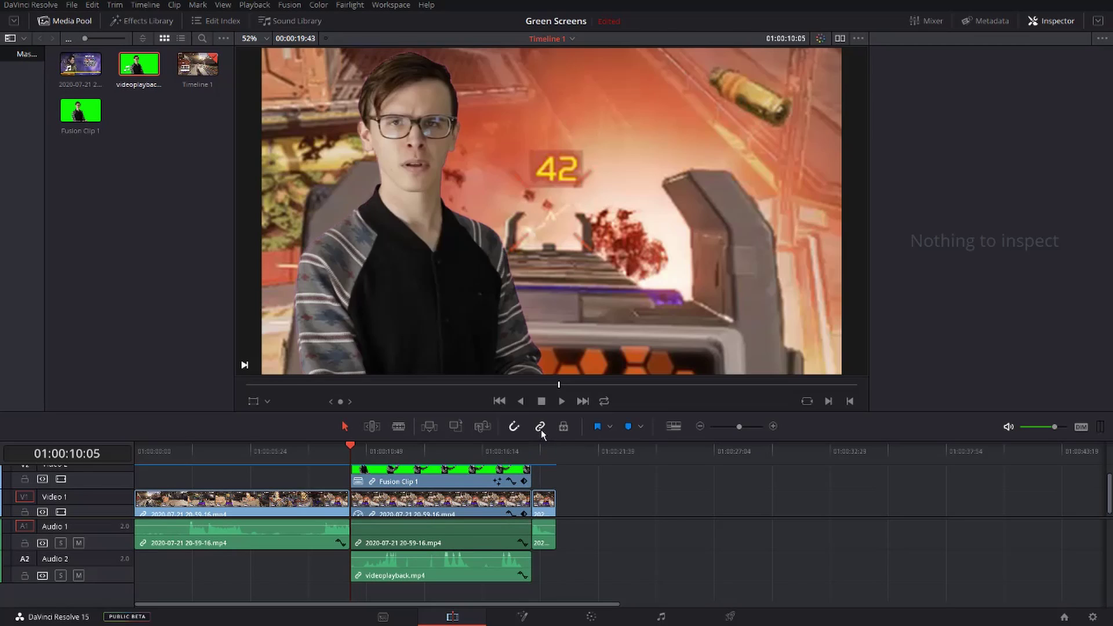
left_click(475, 534)
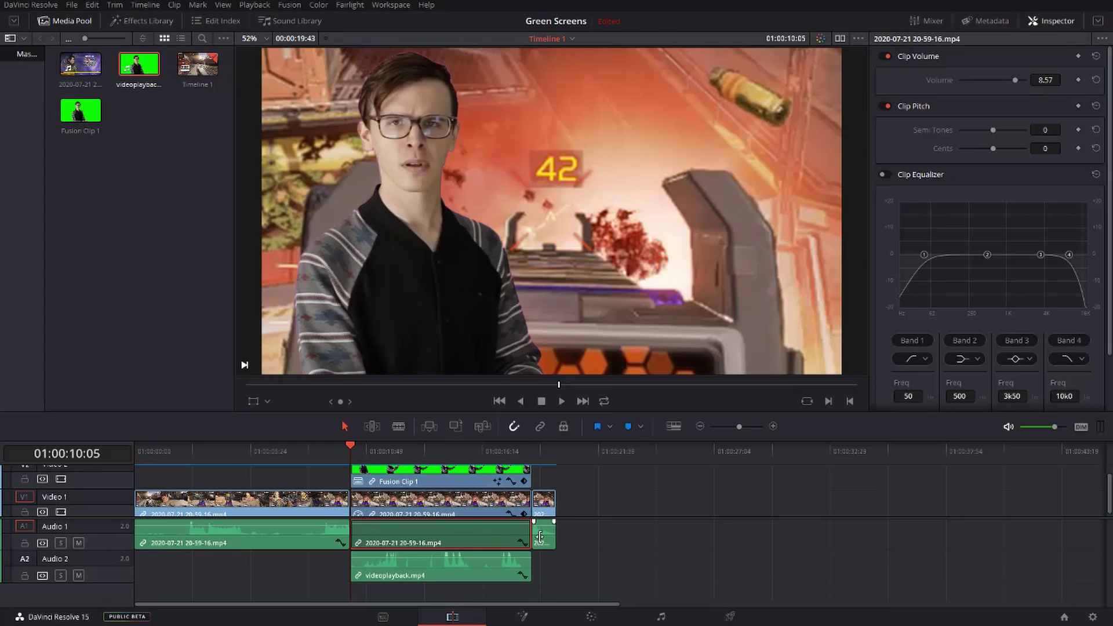
key("Delete")
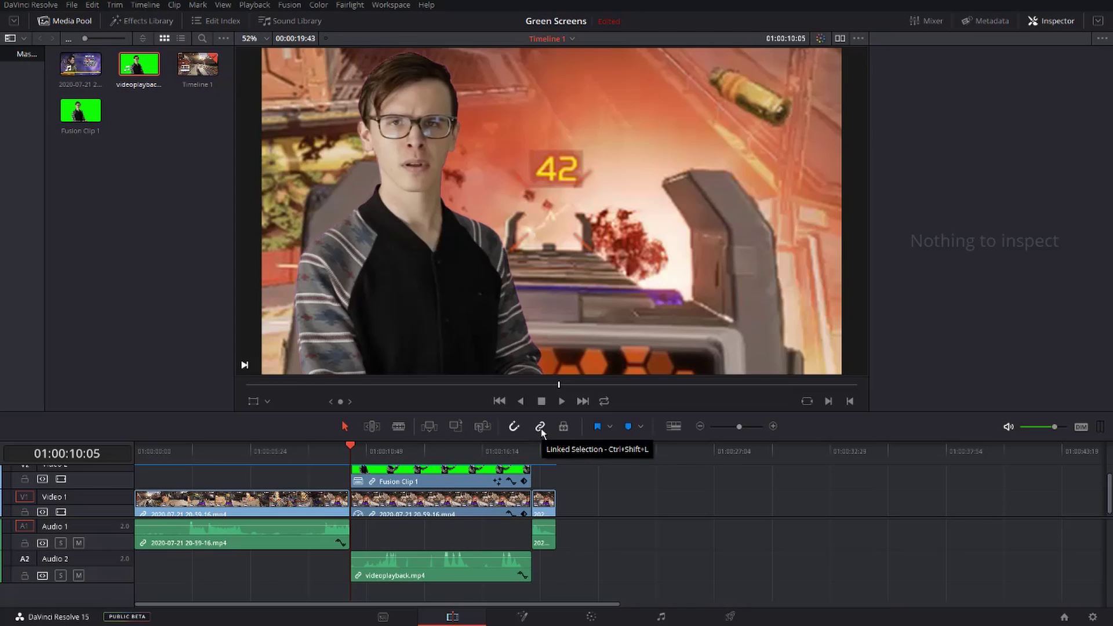
left_click(625, 491)
key("ctrl+z")
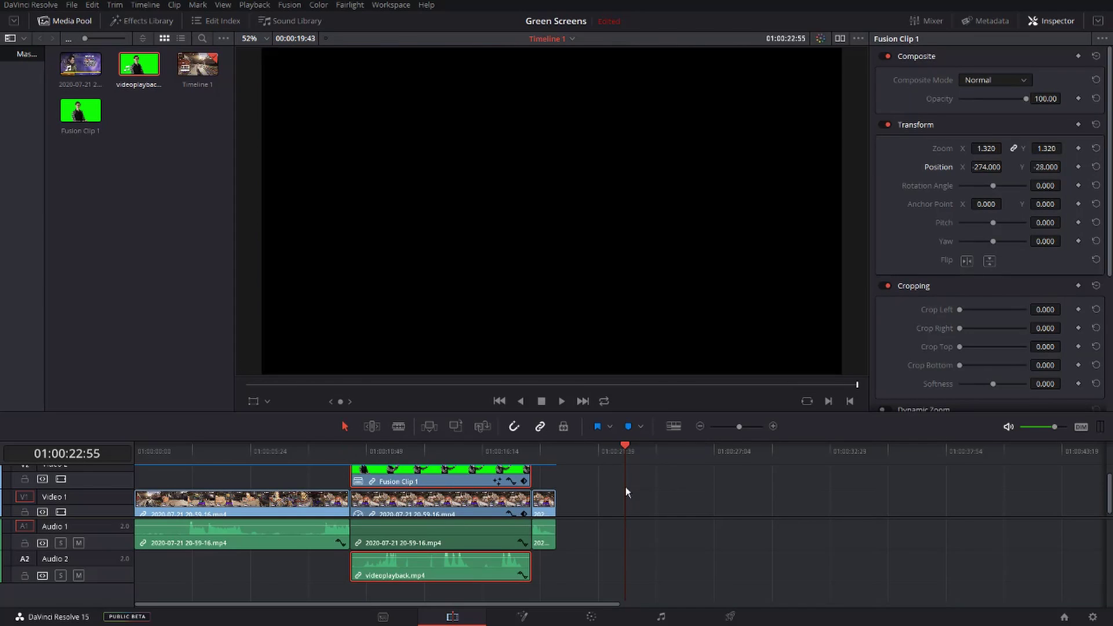